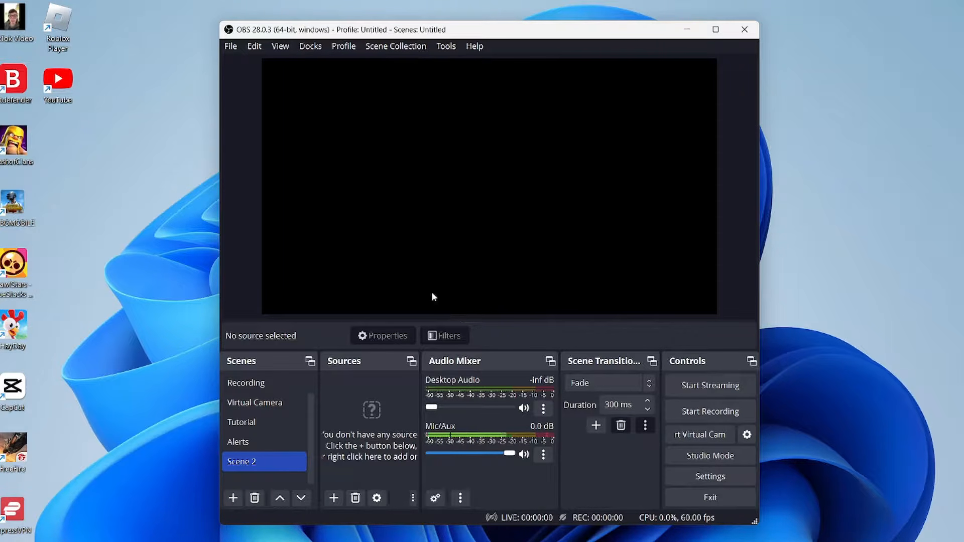
# Step: Open the output settings and set the output mode to Simple
pyautogui.doubleClick(238, 463)
pyautogui.click(704, 475)
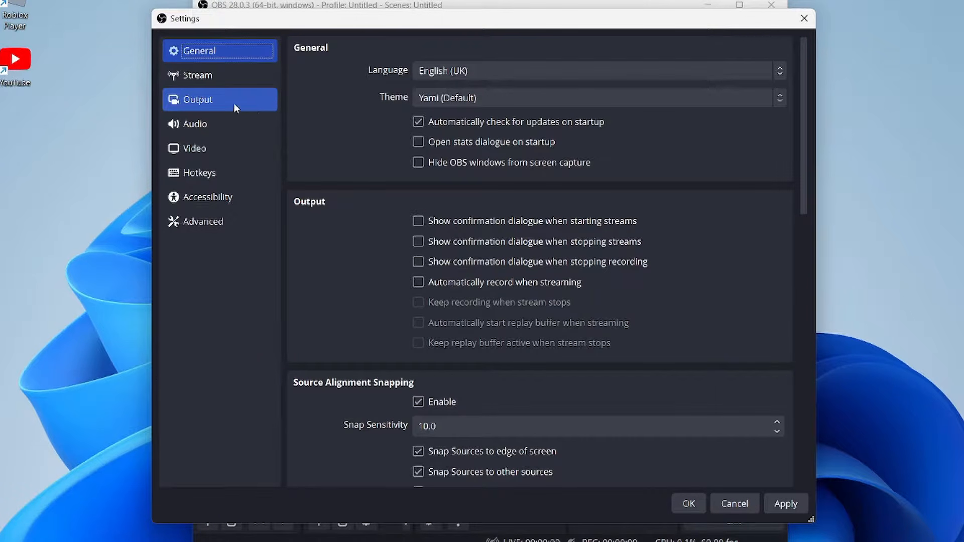
pyautogui.click(237, 90)
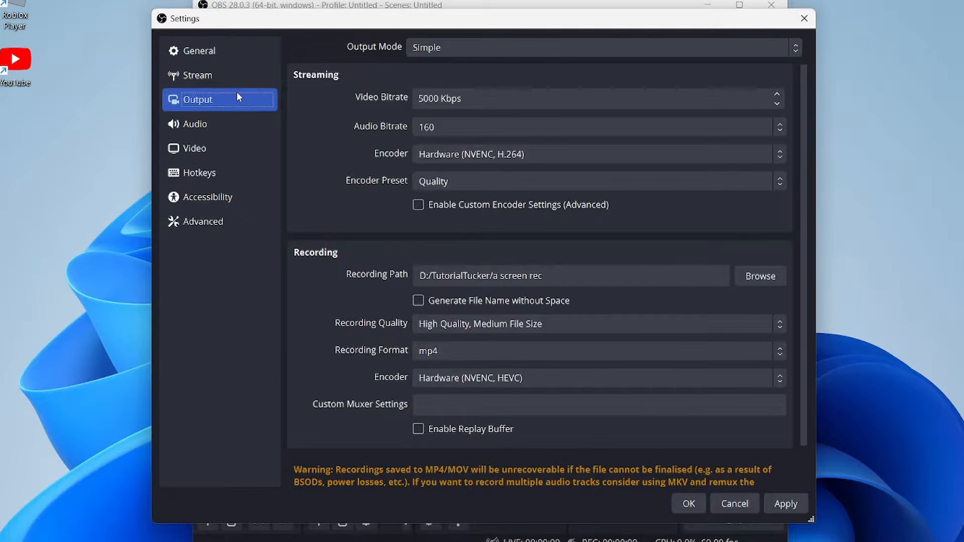
pyautogui.click(474, 49)
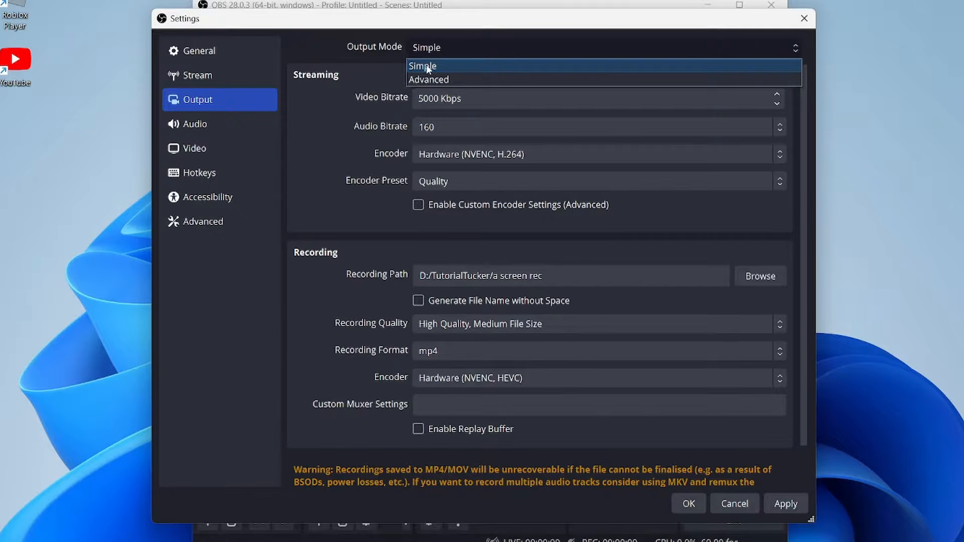
pyautogui.click(436, 66)
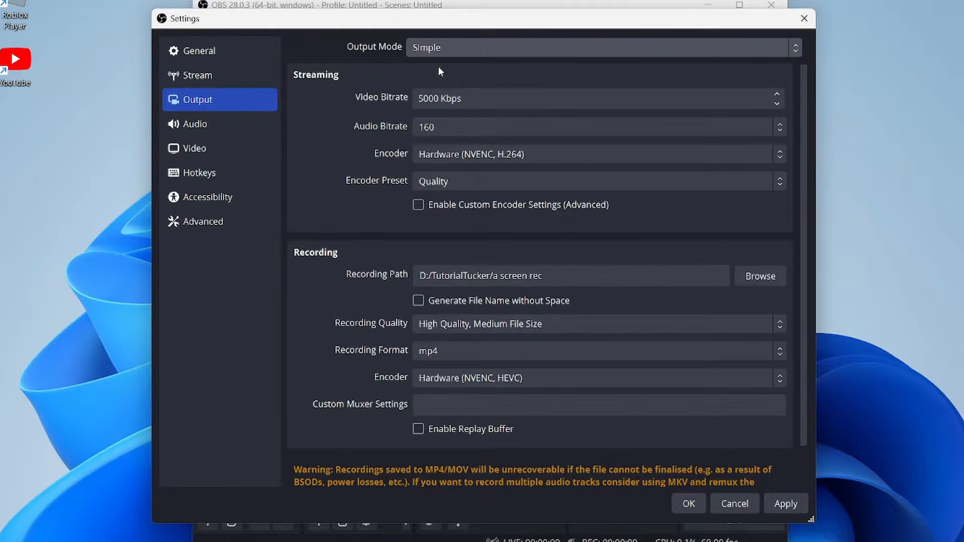
# Step: Set the recording quality to High Quality, Medium File Size and the recording format to mp4
pyautogui.scroll(-2, 438, 66)
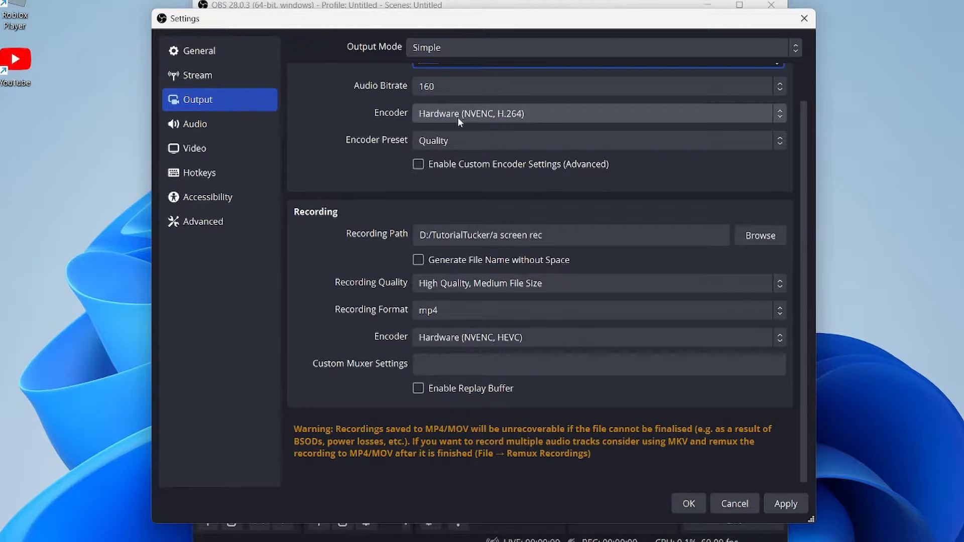
pyautogui.scroll(2, 330, 210)
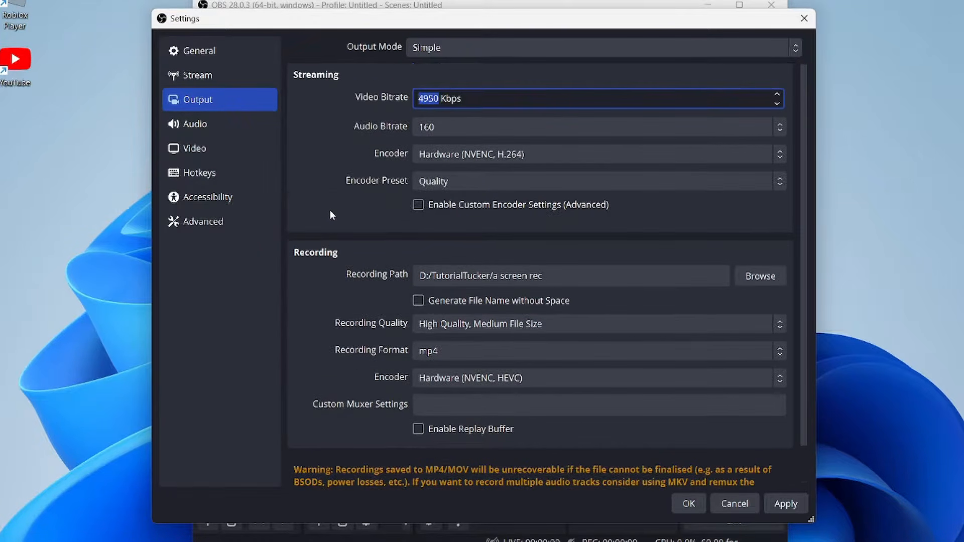
pyautogui.scroll(-2, 341, 86)
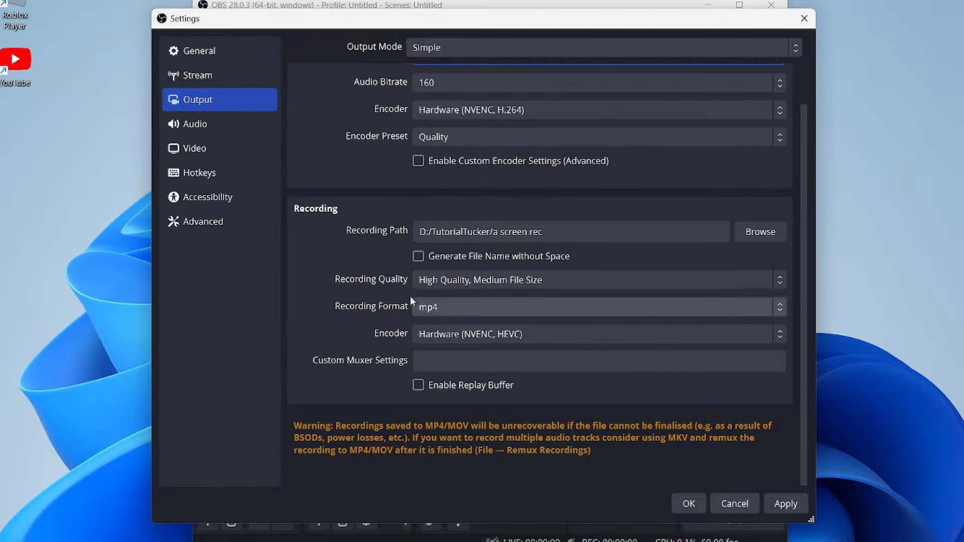
pyautogui.click(427, 283)
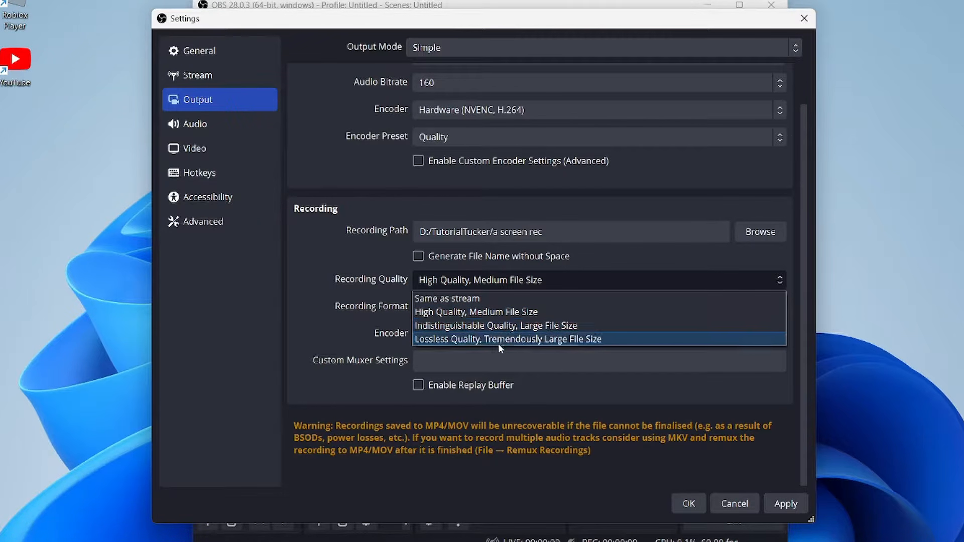
pyautogui.click(555, 317)
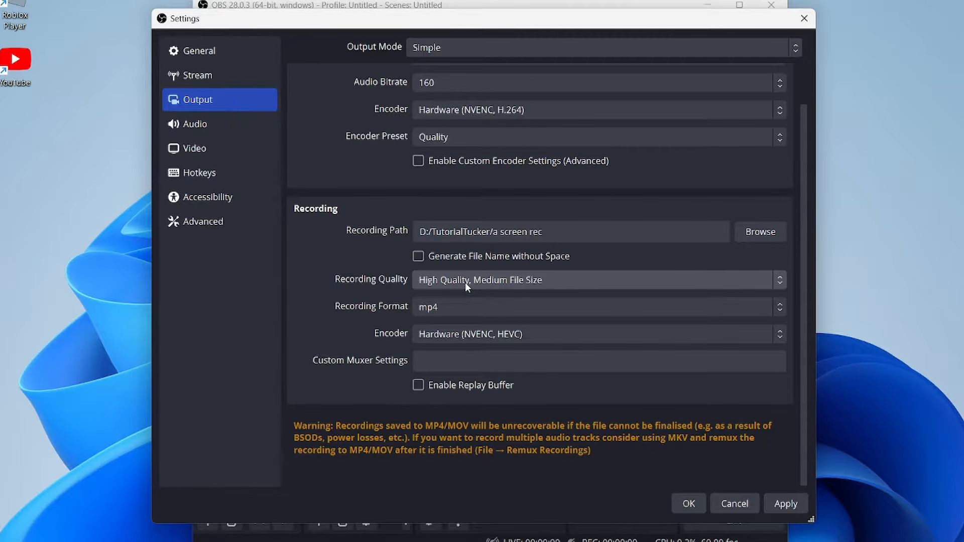
pyautogui.click(459, 308)
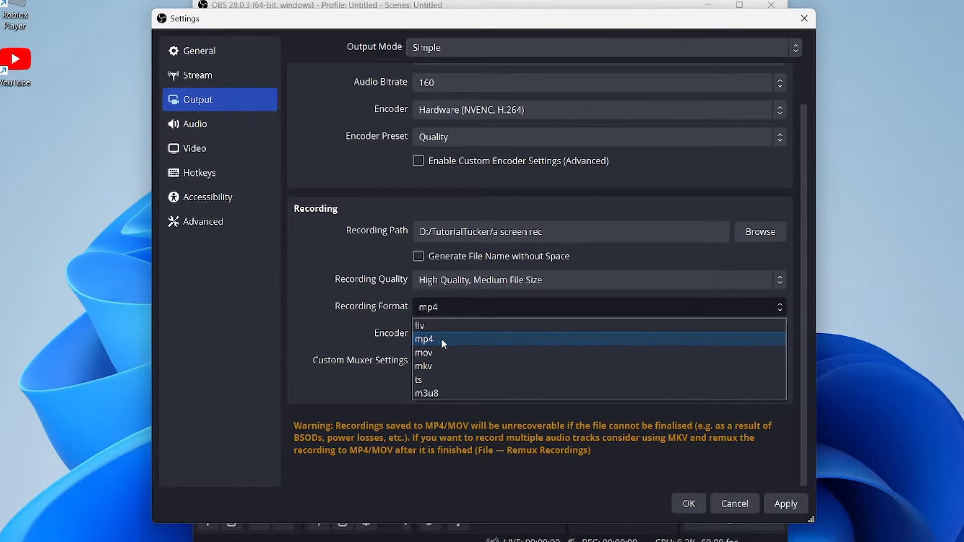
pyautogui.click(466, 340)
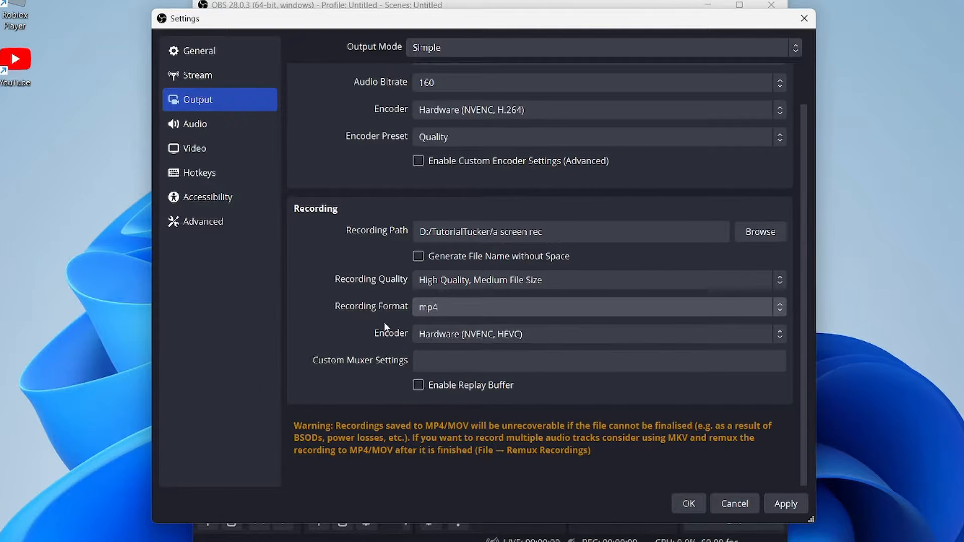
# Step: Set the recording encoder to Hardware (NVENC, HEVC) and apply the output settings
pyautogui.click(454, 335)
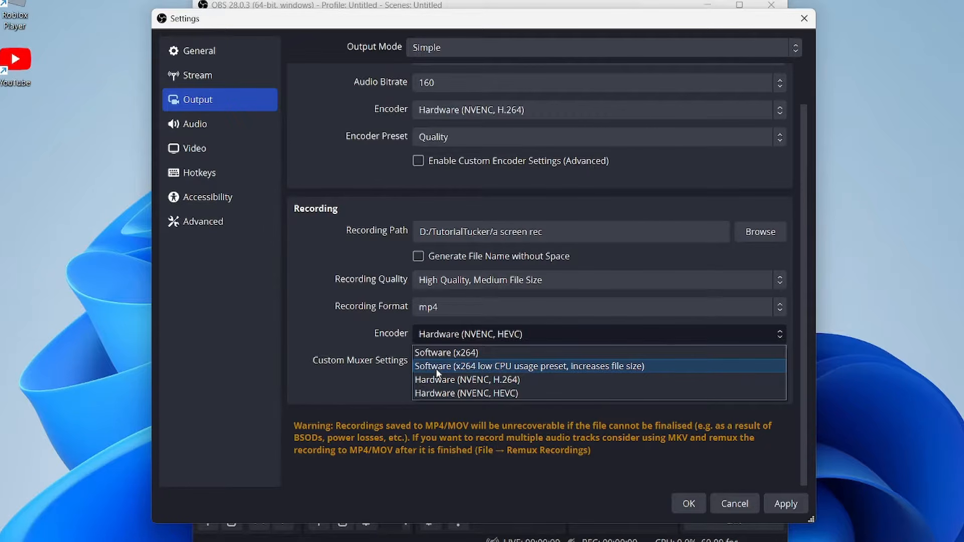
pyautogui.click(438, 389)
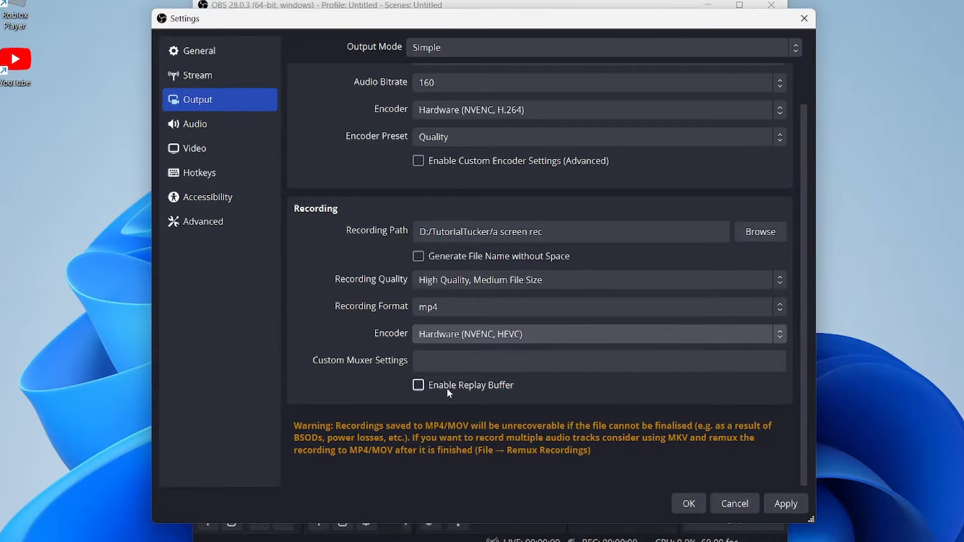
pyautogui.click(791, 502)
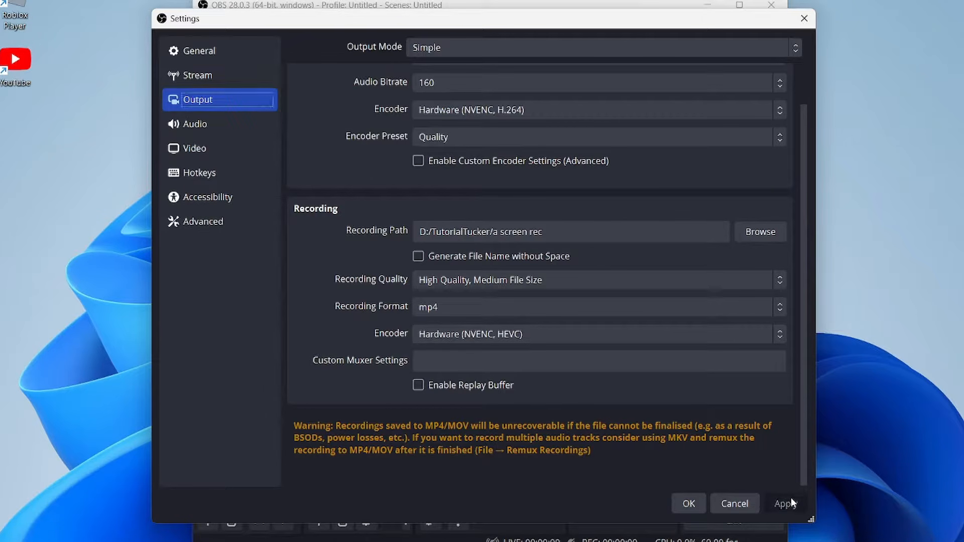
# Step: Set Desktop Audio to Speakers (Realtek(R) Audio) and Mic/Auxiliary Audio to Microphone (USB PnP Sound Device), and apply the audio settings
pyautogui.click(254, 129)
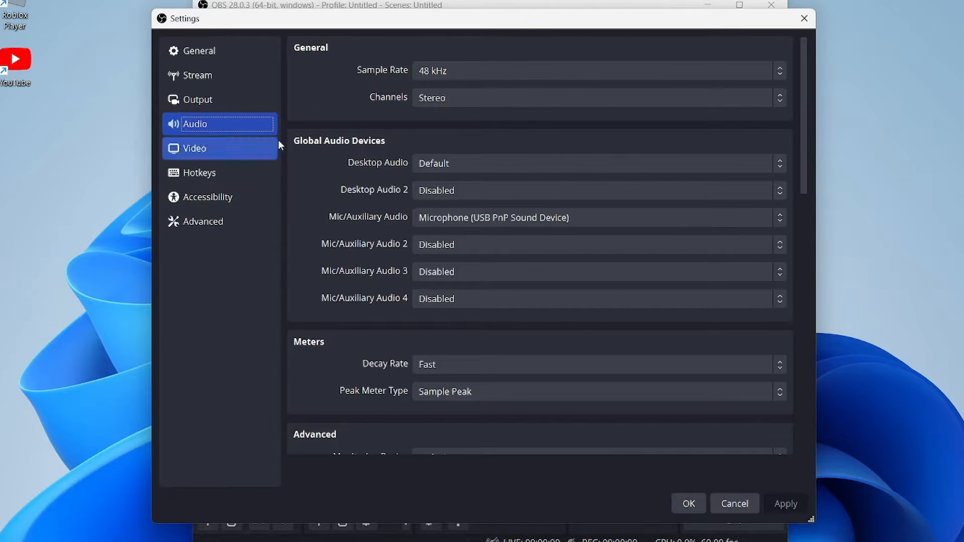
pyautogui.click(435, 167)
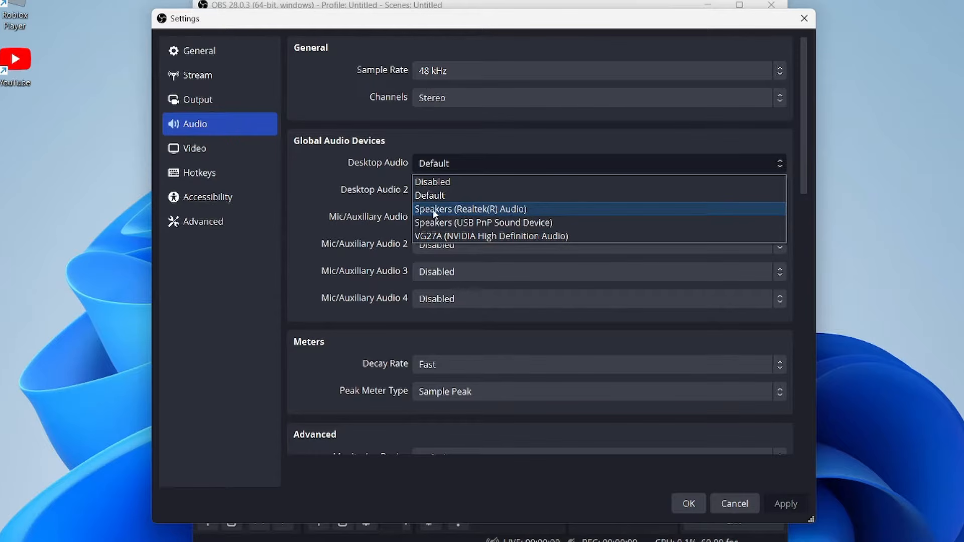
pyautogui.click(487, 212)
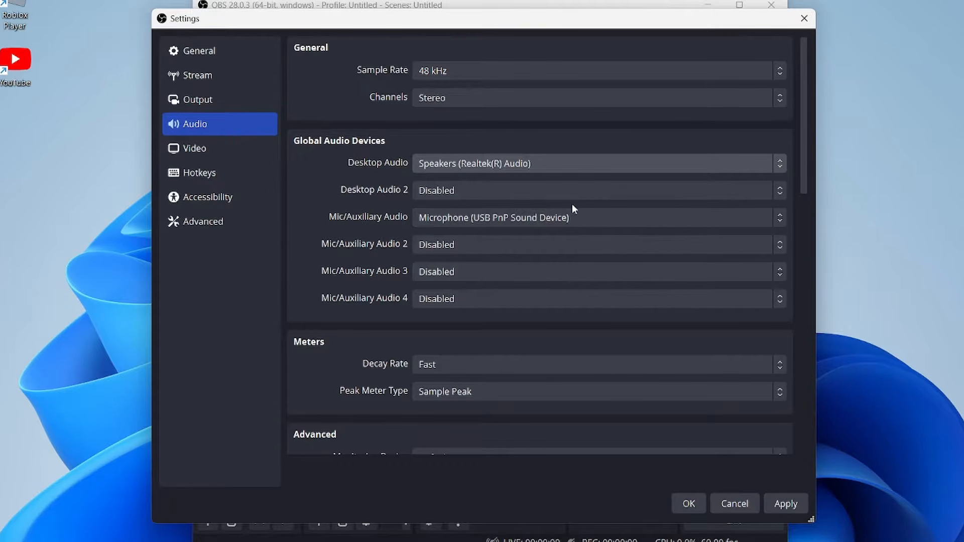
pyautogui.click(460, 217)
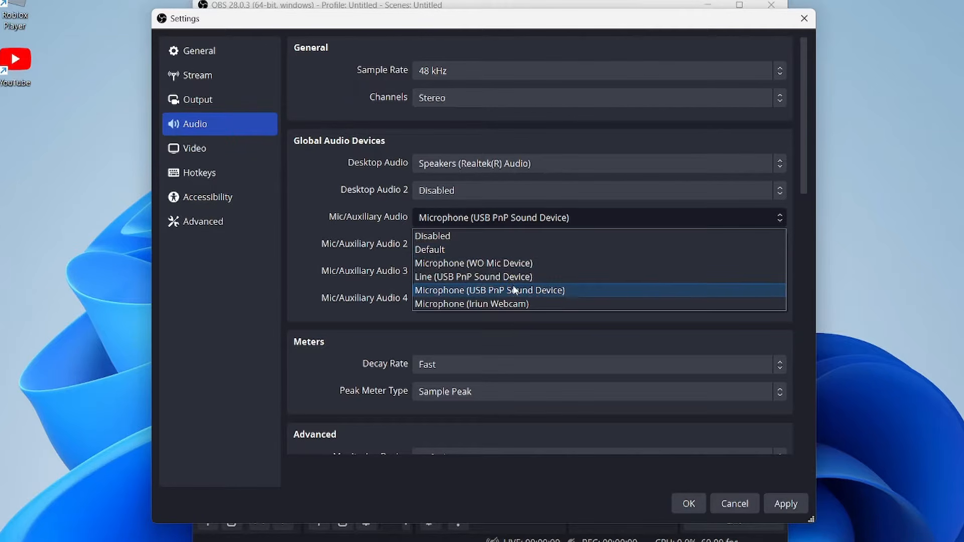
pyautogui.click(491, 291)
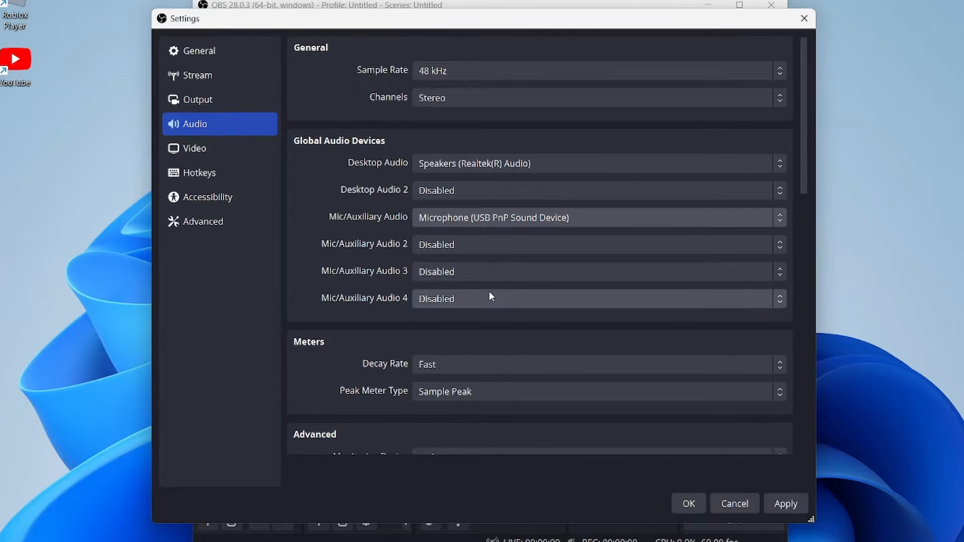
pyautogui.click(784, 508)
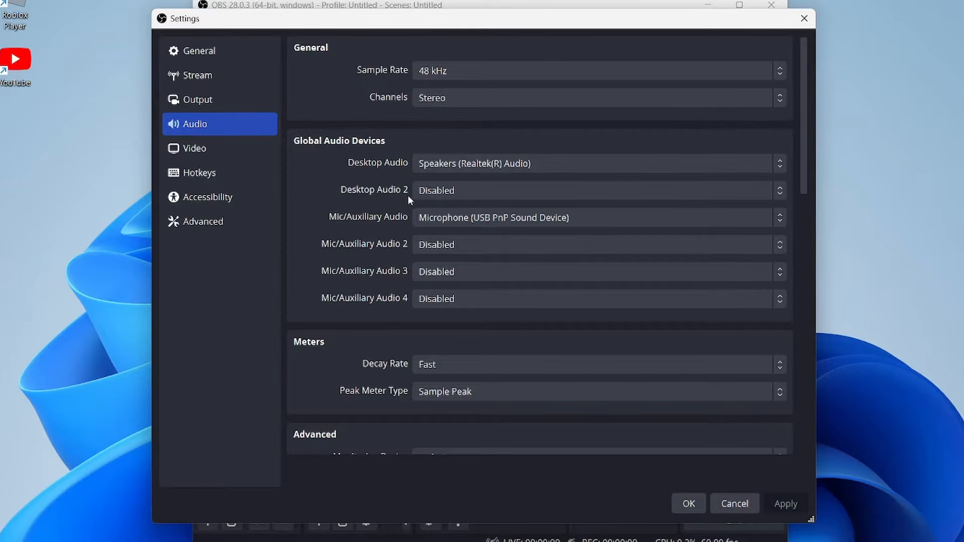
# Step: Open the video settings and reposition the Settings window
pyautogui.click(227, 151)
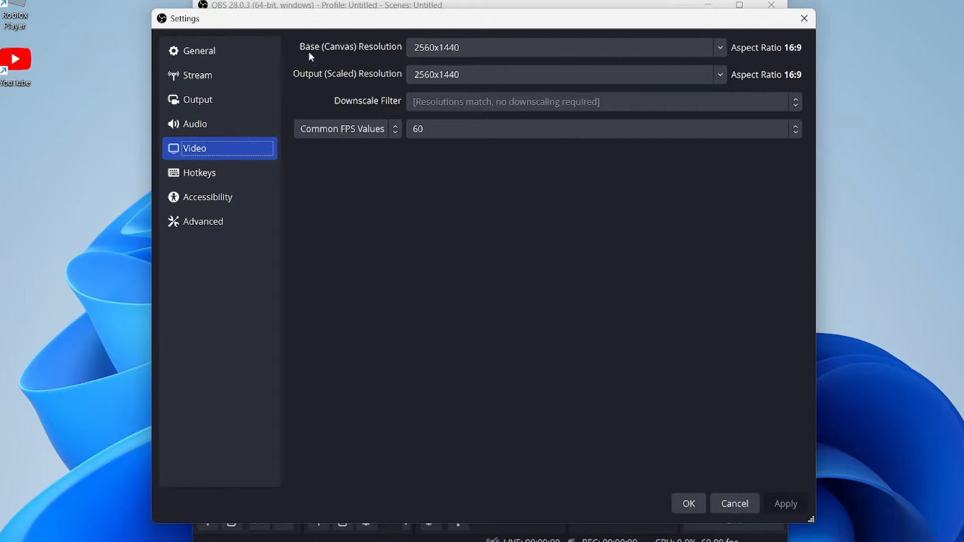
pyautogui.moveTo(399, 21); pyautogui.dragTo(675, 20)
pyautogui.moveTo(493, 22); pyautogui.dragTo(224, 19)
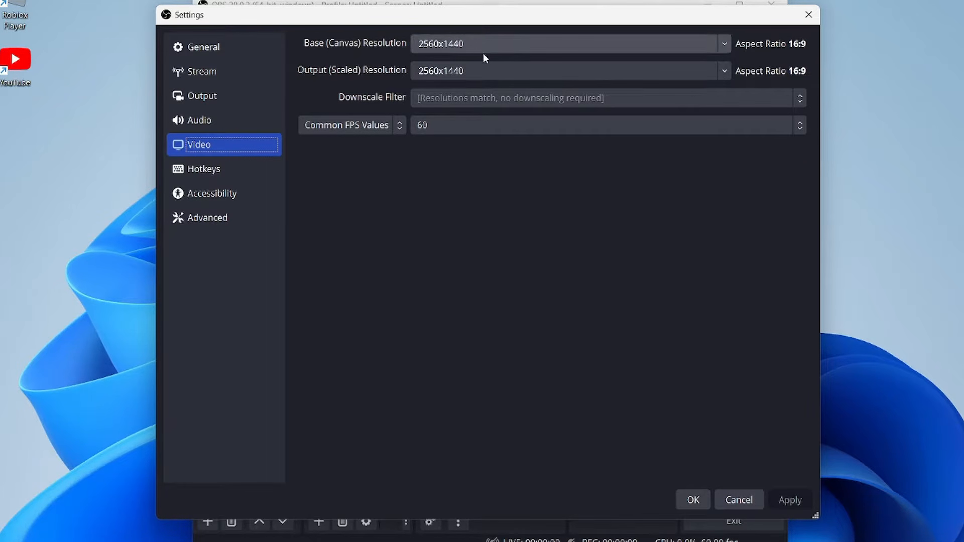
# Step: Try a base canvas resolution and an output scaled resolution of 1920x1080
pyautogui.scroll(-1, 709, 46)
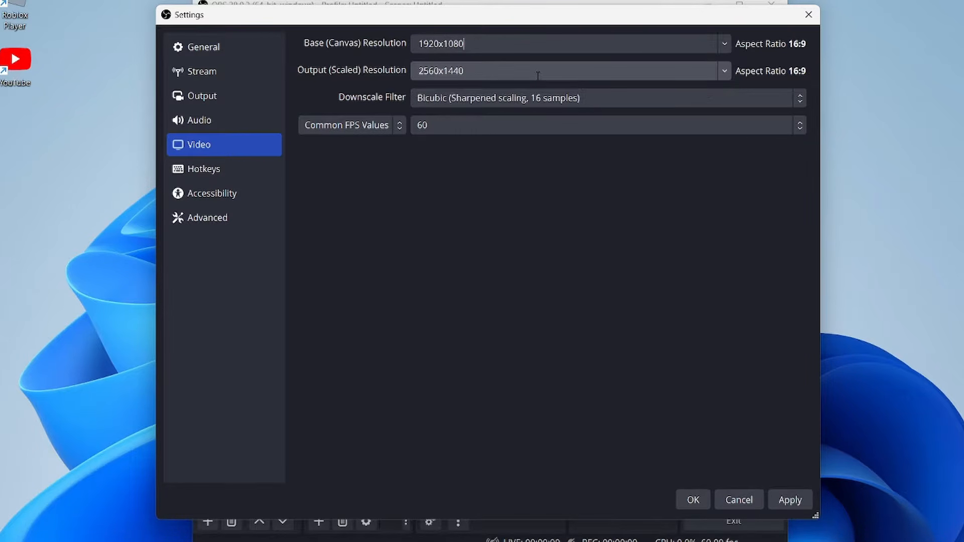
pyautogui.click(726, 70)
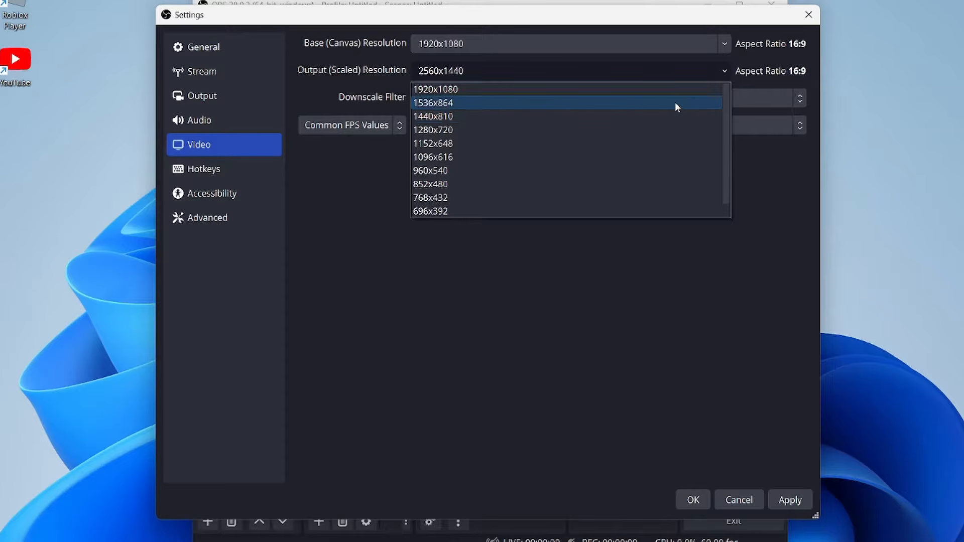
pyautogui.click(652, 90)
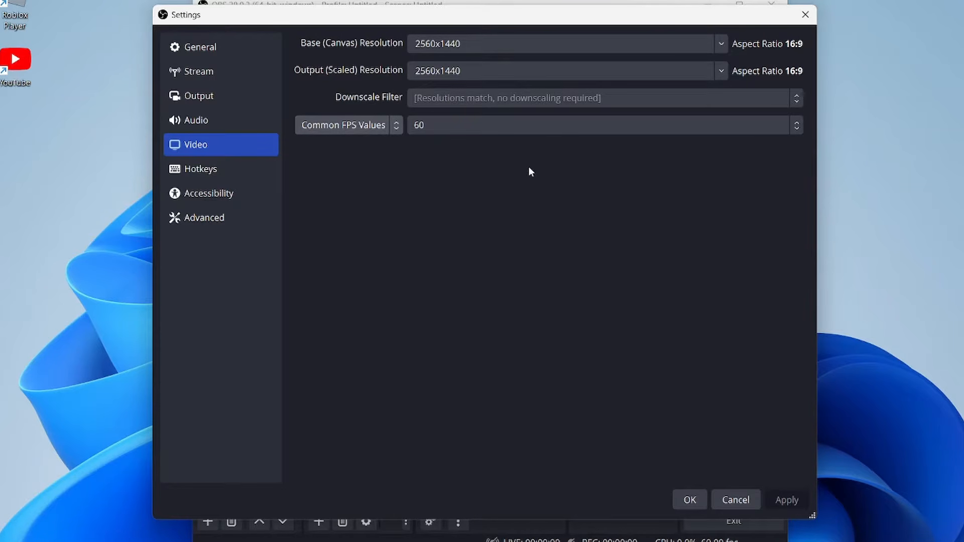
# Step: Set the common FPS value to 60
pyautogui.click(474, 128)
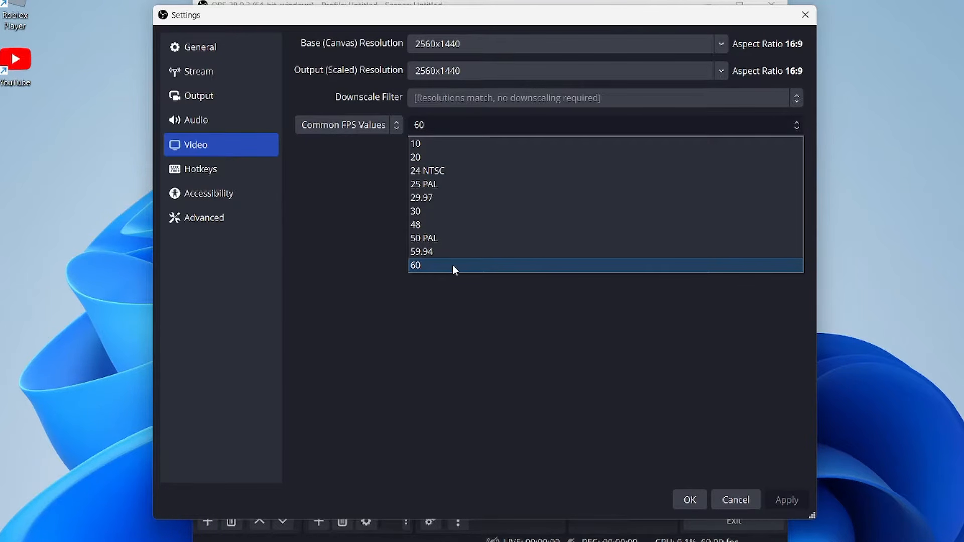
pyautogui.click(454, 266)
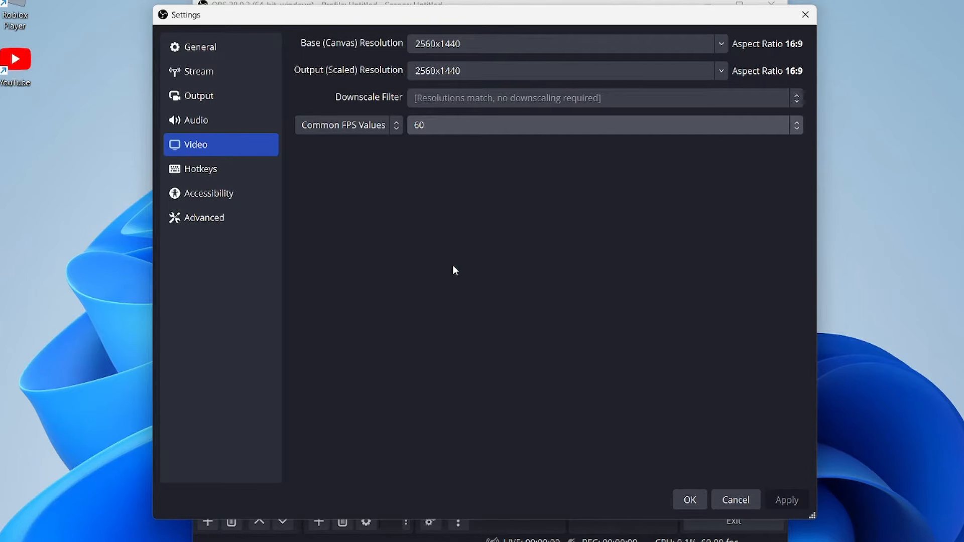
pyautogui.click(489, 128)
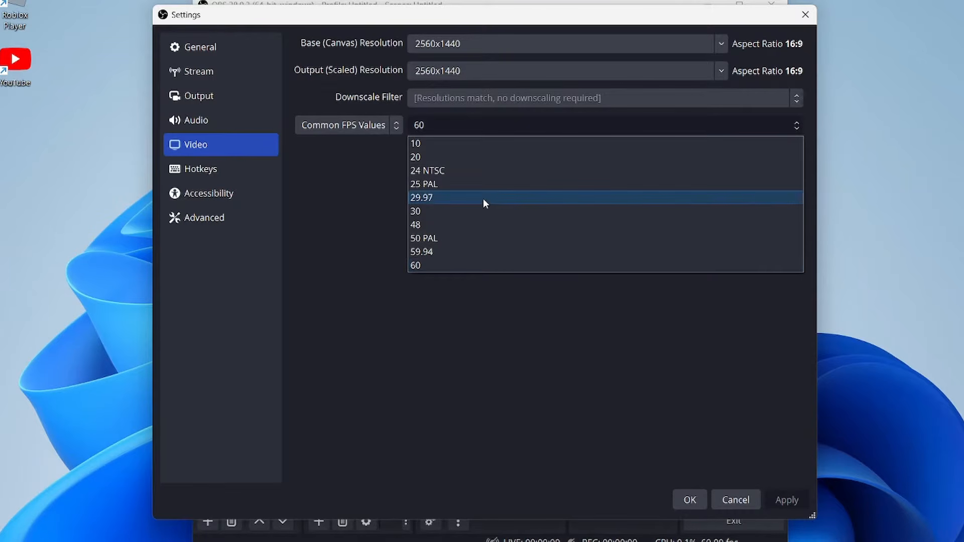
pyautogui.click(472, 266)
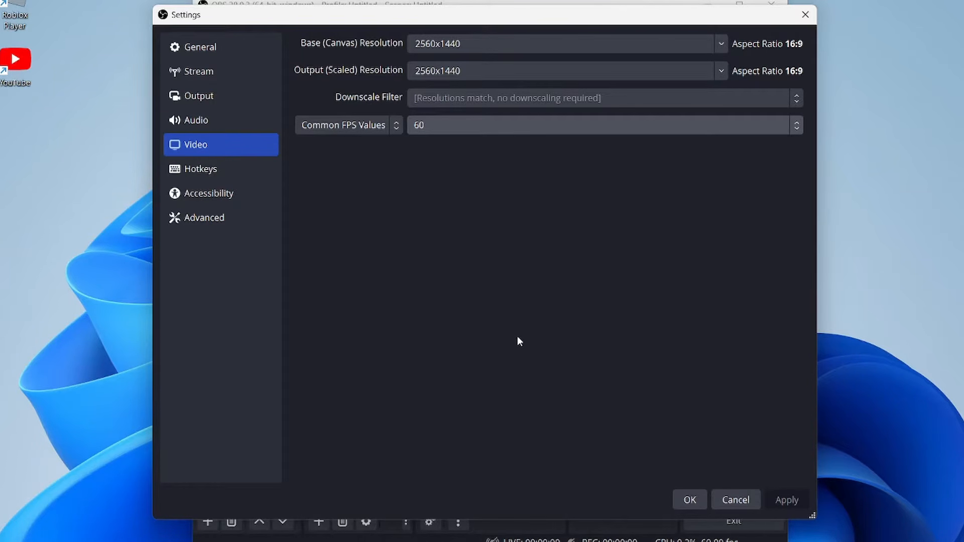
# Step: Review the hotkey and advanced settings, and apply and close the settings
pyautogui.click(221, 169)
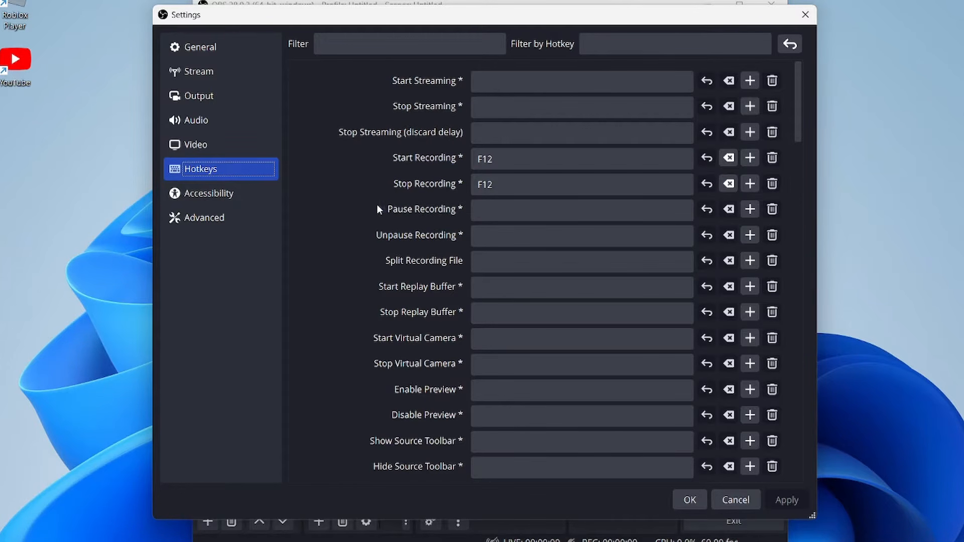
pyautogui.click(226, 212)
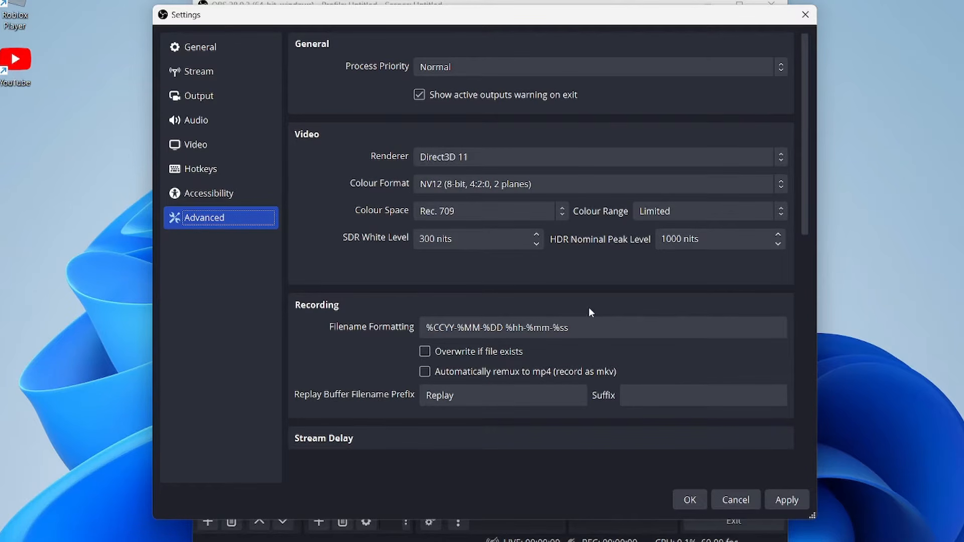
pyautogui.click(780, 497)
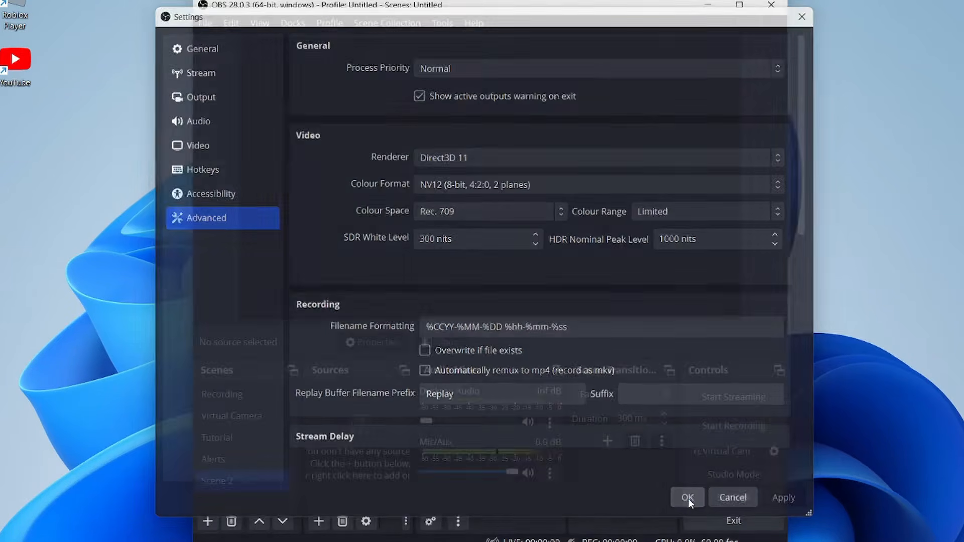
pyautogui.click(688, 498)
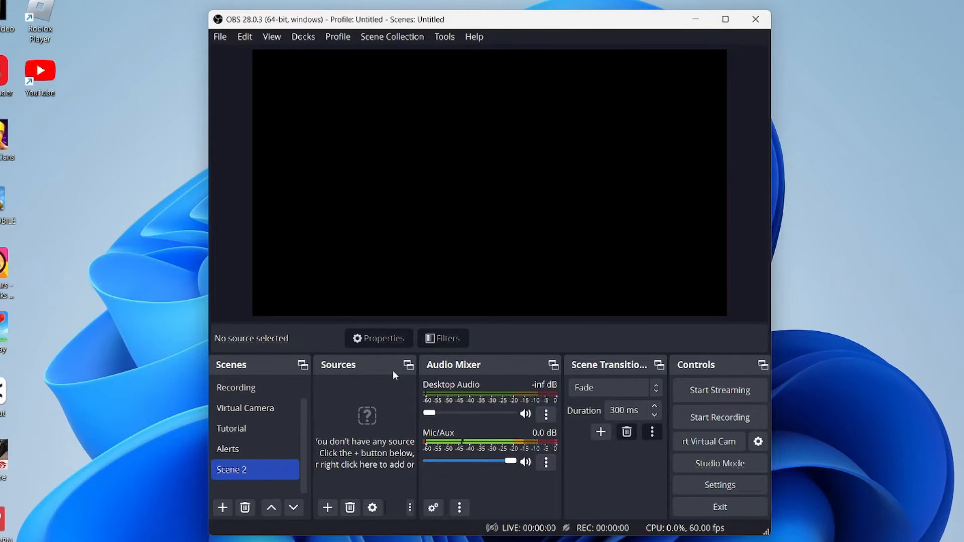
# Step: Add a Display Capture source to Scene 2 with the Automatic capture method and Display 1: 2560x1440 (Primary Monitor)
pyautogui.click(326, 508)
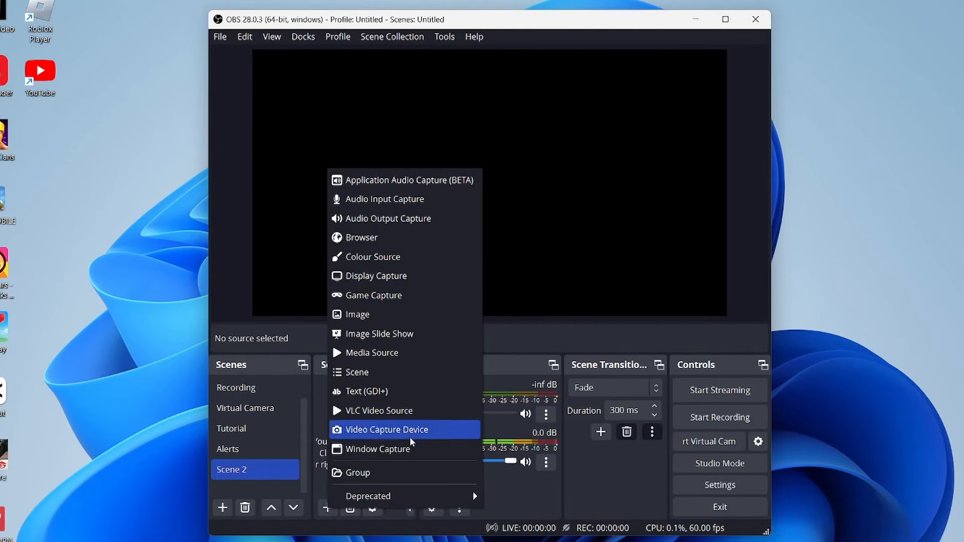
pyautogui.click(369, 281)
pyautogui.click(522, 360)
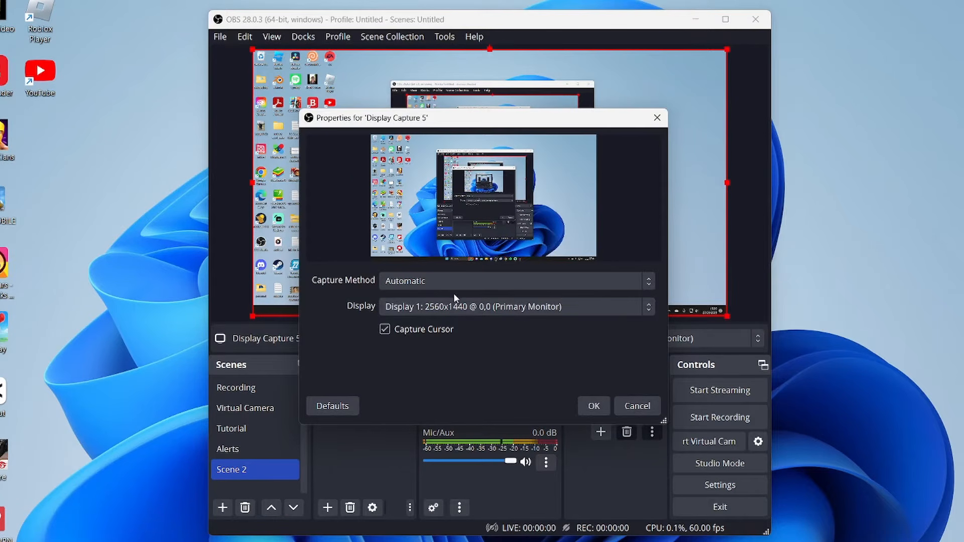
pyautogui.click(394, 281)
pyautogui.click(417, 299)
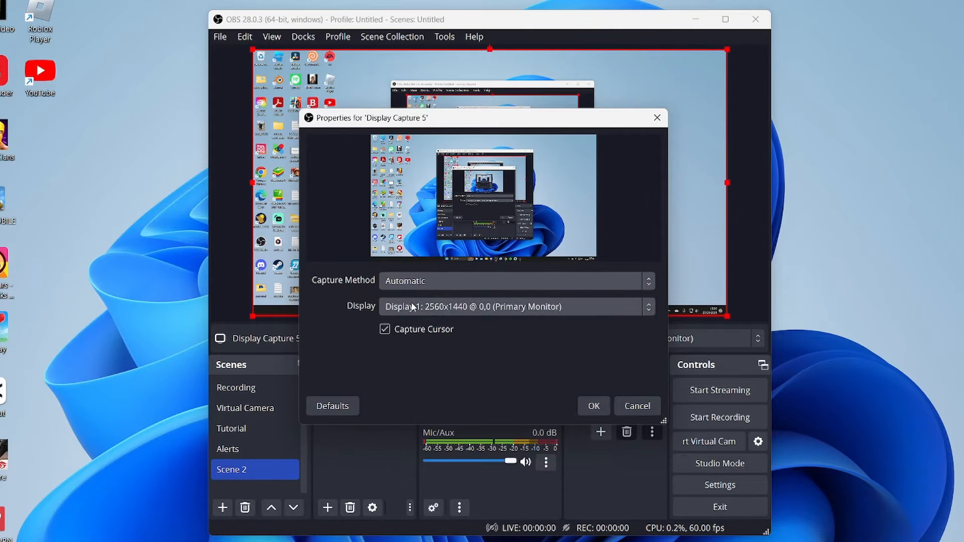
pyautogui.click(416, 309)
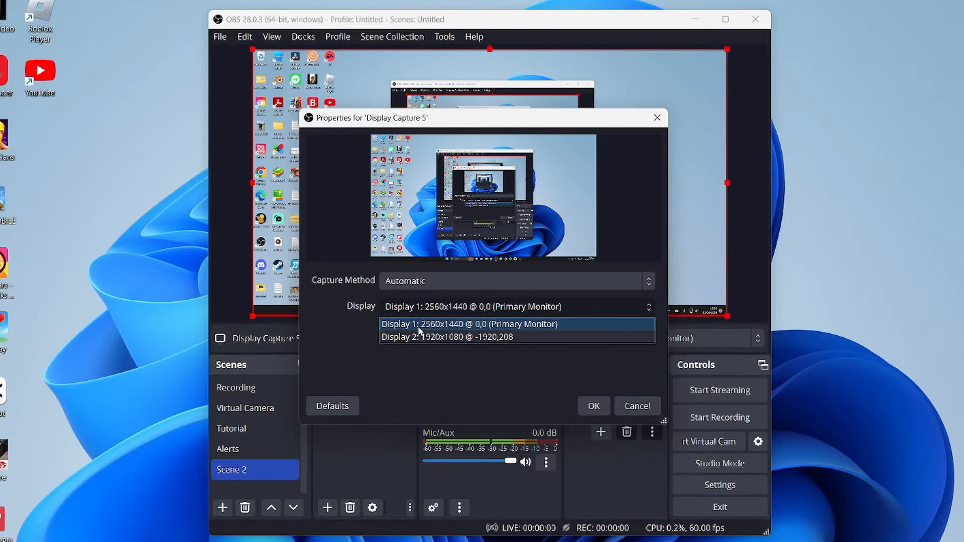
pyautogui.click(422, 322)
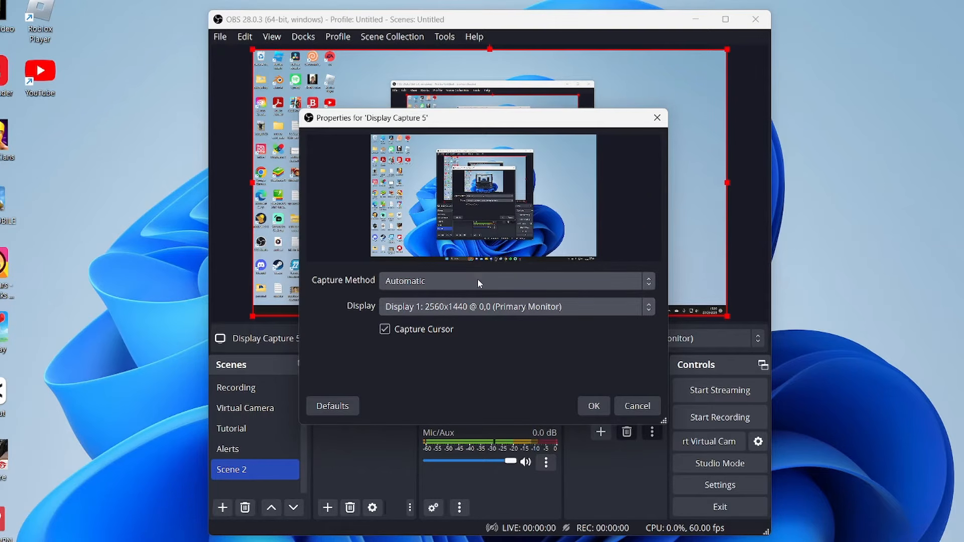
pyautogui.click(594, 406)
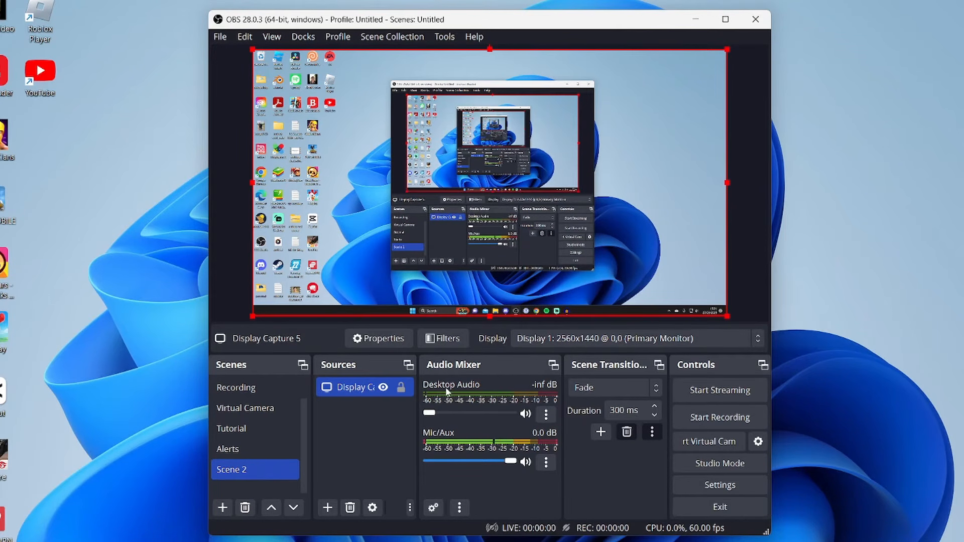
# Step: Set the Desktop Audio level to about -16.4 dB, and make a short test recording
pyautogui.moveTo(434, 415); pyautogui.dragTo(512, 414)
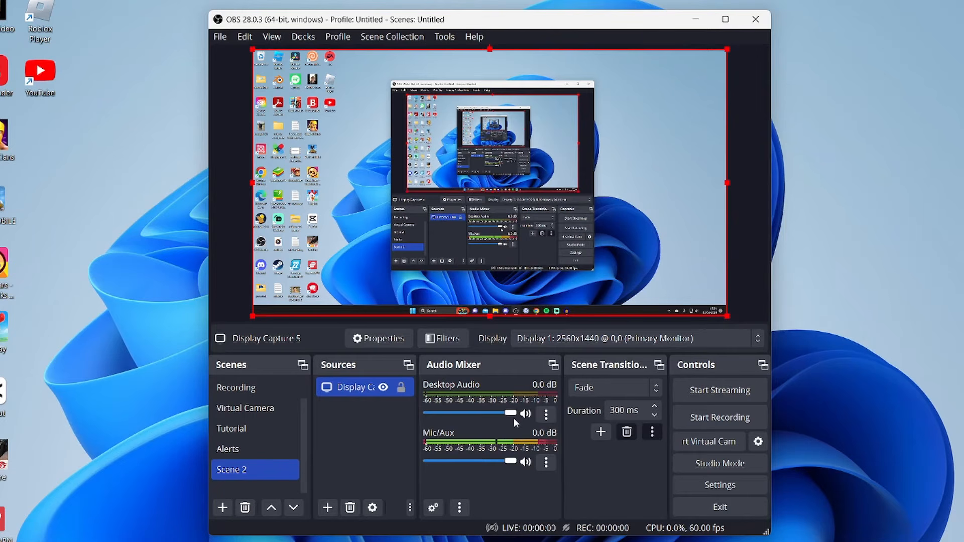
pyautogui.moveTo(511, 414); pyautogui.dragTo(471, 418)
pyautogui.click(689, 415)
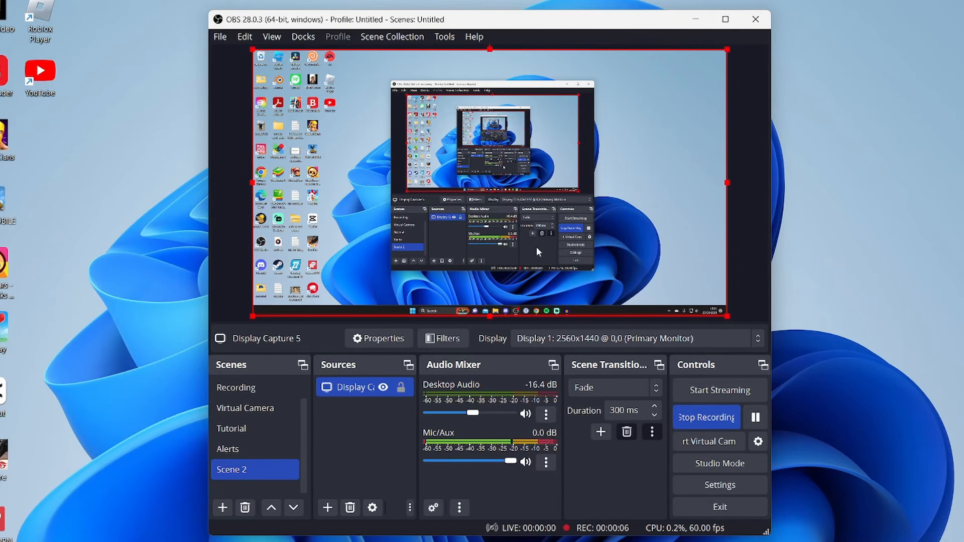
pyautogui.click(702, 418)
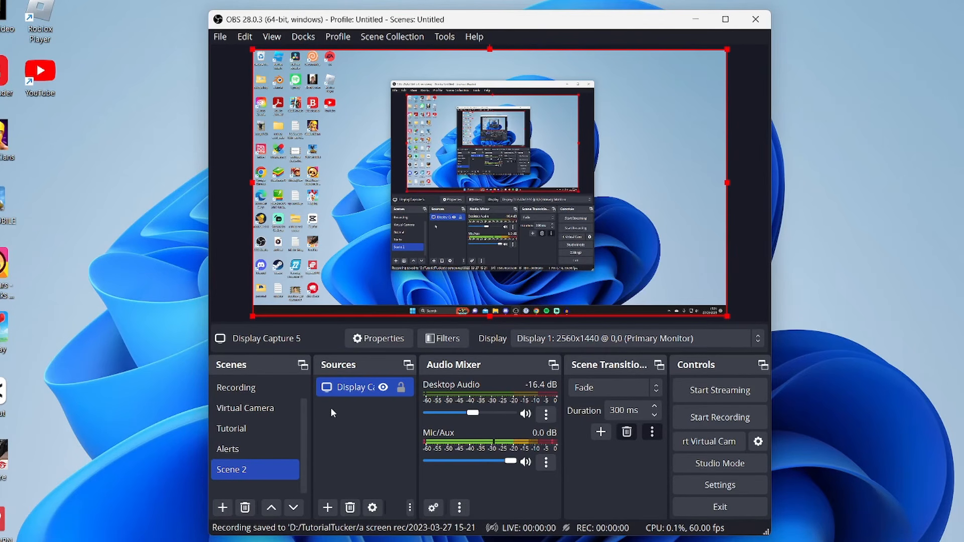
# Step: Add a Video Capture Device source using OBS Virtual Camera and shrink it to about a third of the canvas width in the canvas's upper-left corner
pyautogui.click(331, 511)
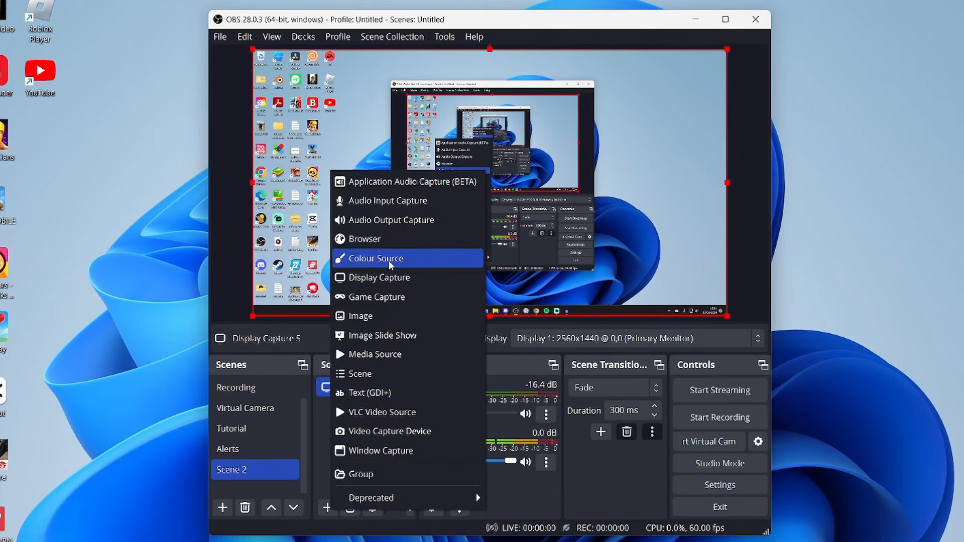
pyautogui.click(404, 433)
pyautogui.click(519, 356)
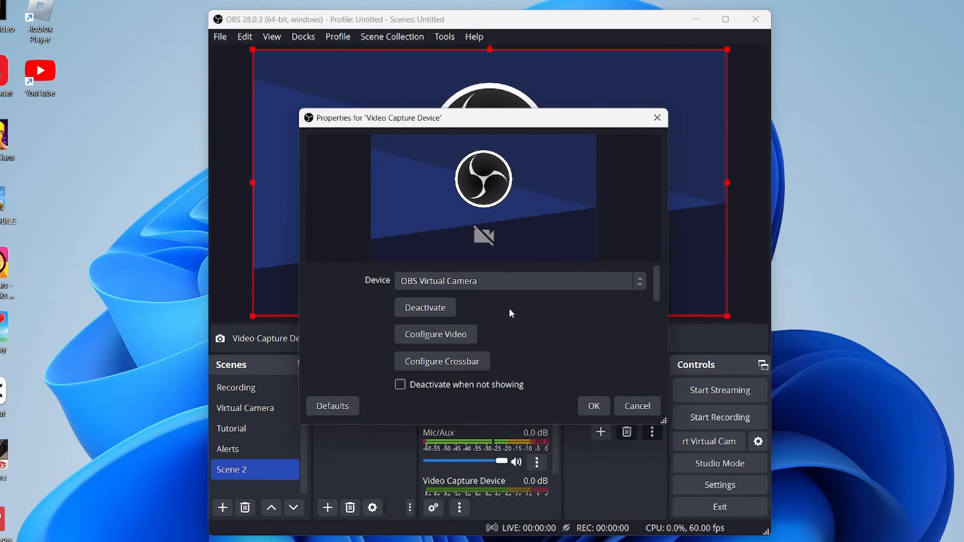
pyautogui.click(478, 279)
pyautogui.click(475, 293)
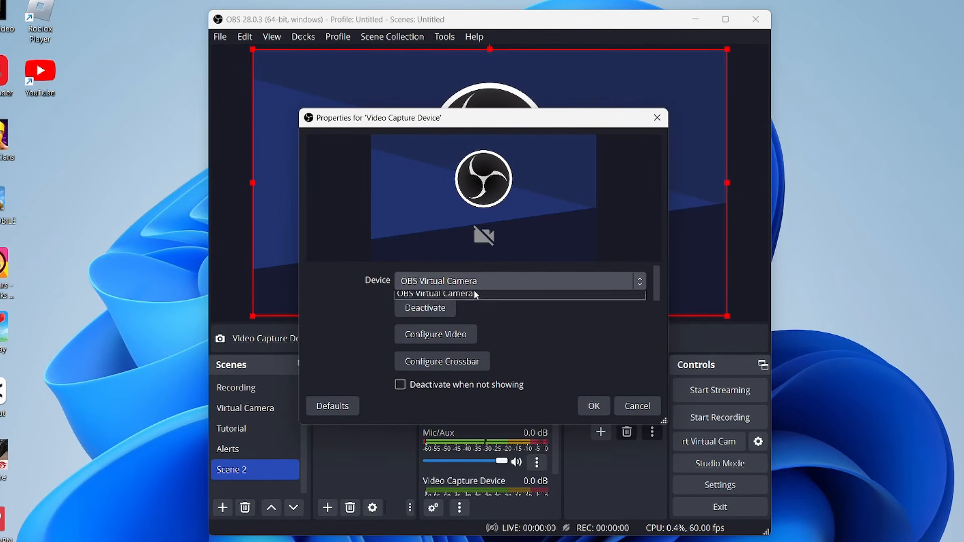
pyautogui.click(594, 406)
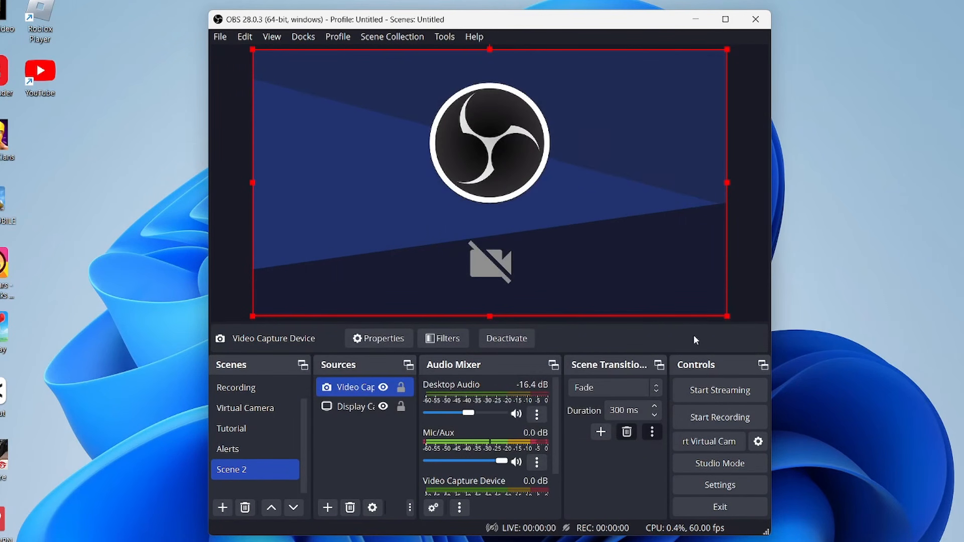
pyautogui.moveTo(727, 315); pyautogui.dragTo(410, 137)
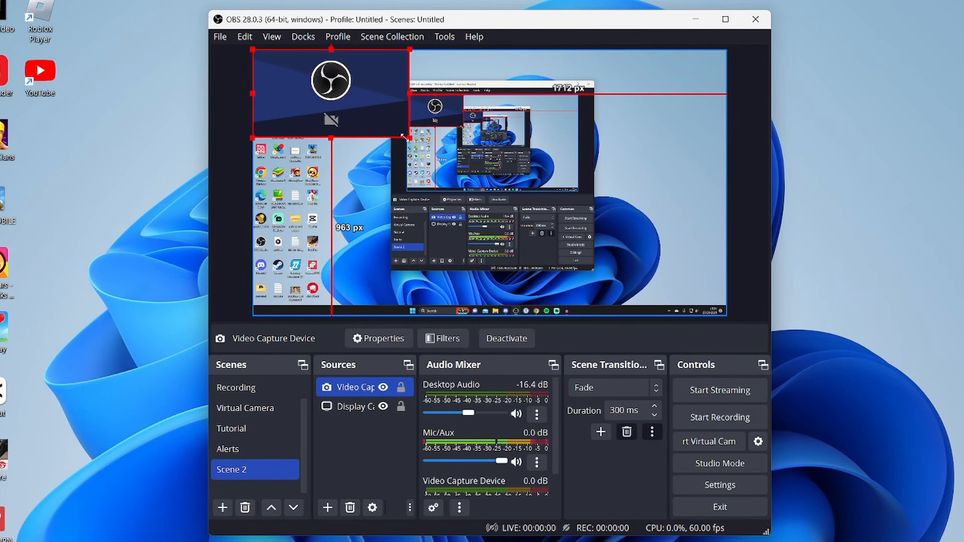
# Step: Remove the Video Capture Device source from the scene
pyautogui.rightClick(377, 393)
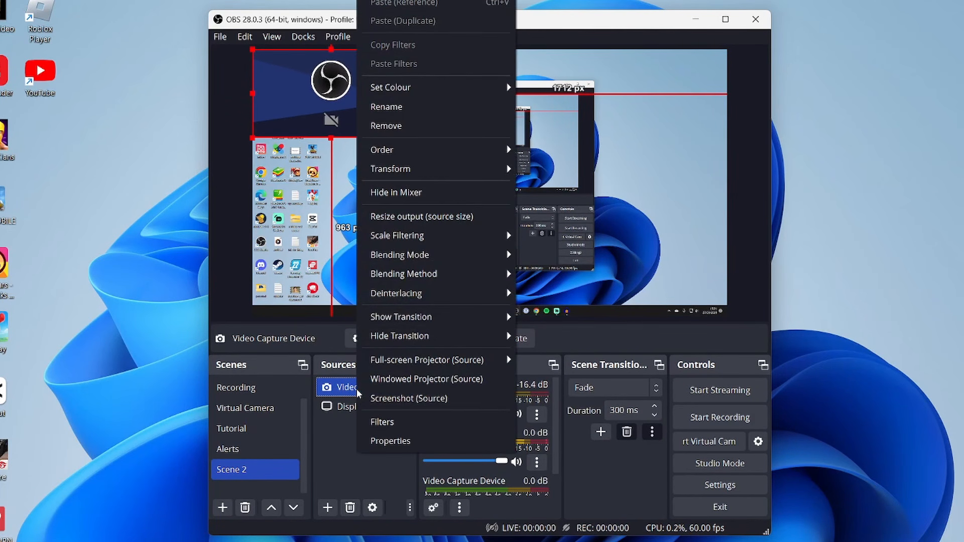
pyautogui.click(387, 125)
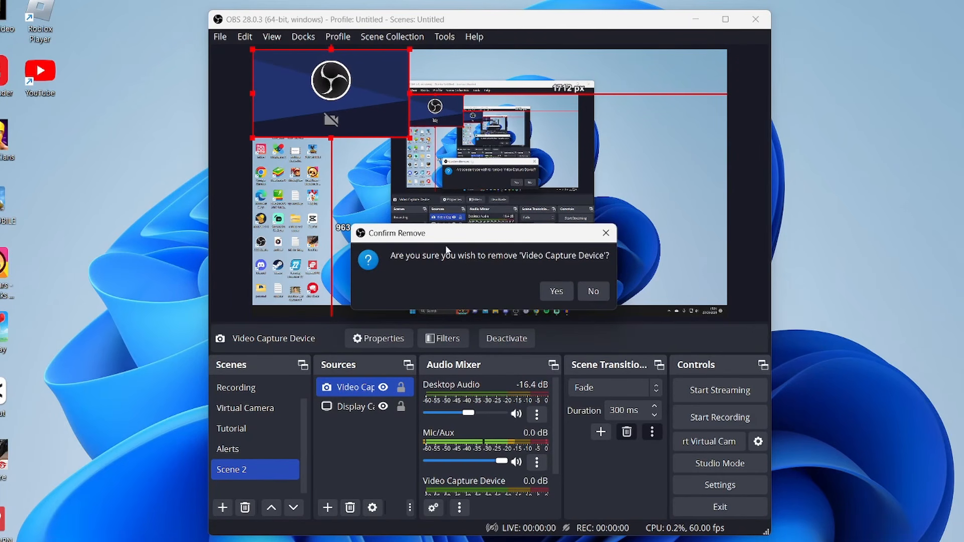
pyautogui.click(561, 289)
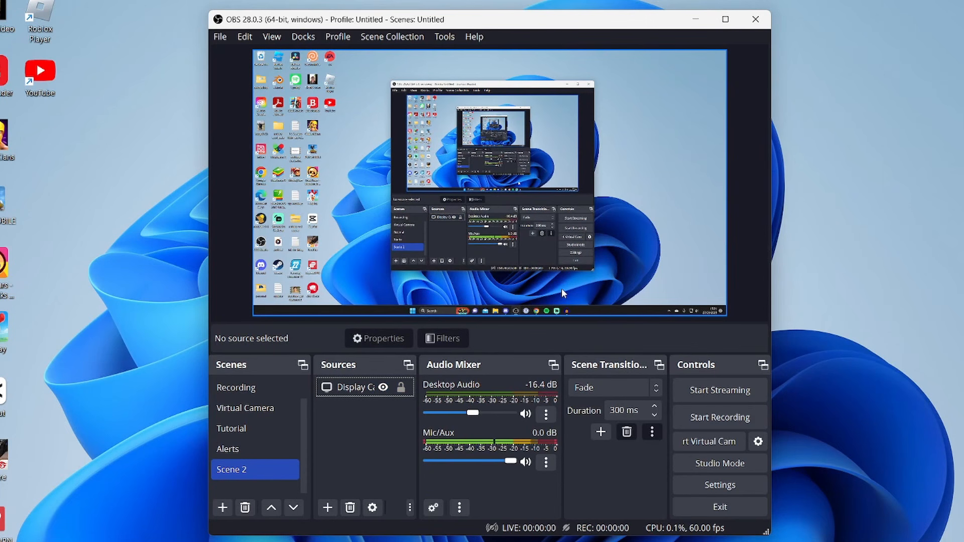